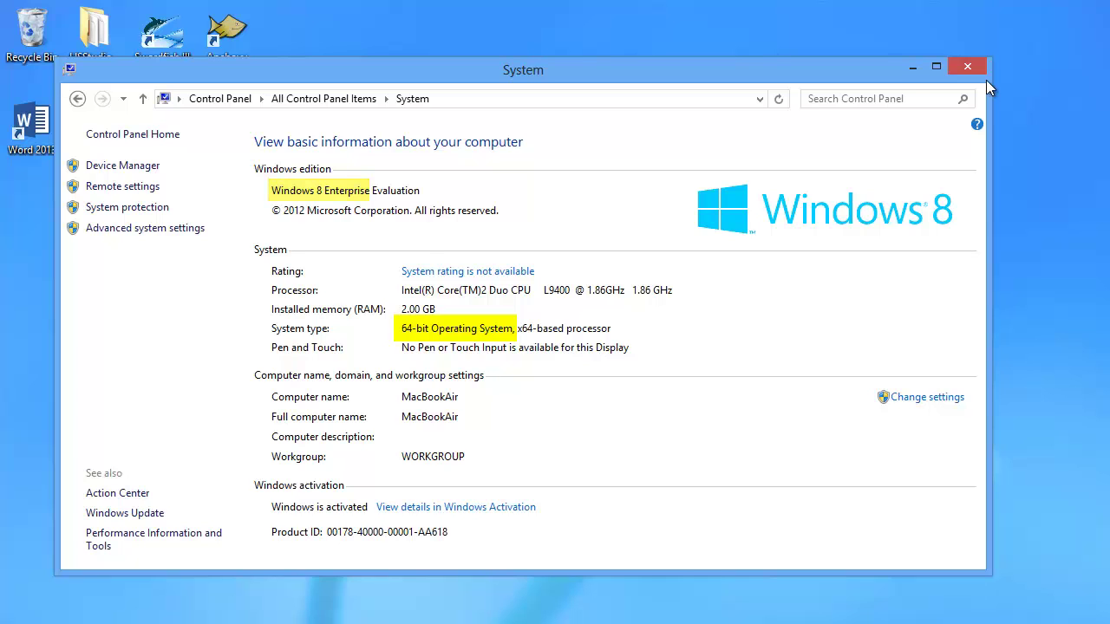
- Launch Word 2013 and check in About Word that it is the 64-bit version
left_click(912, 68)
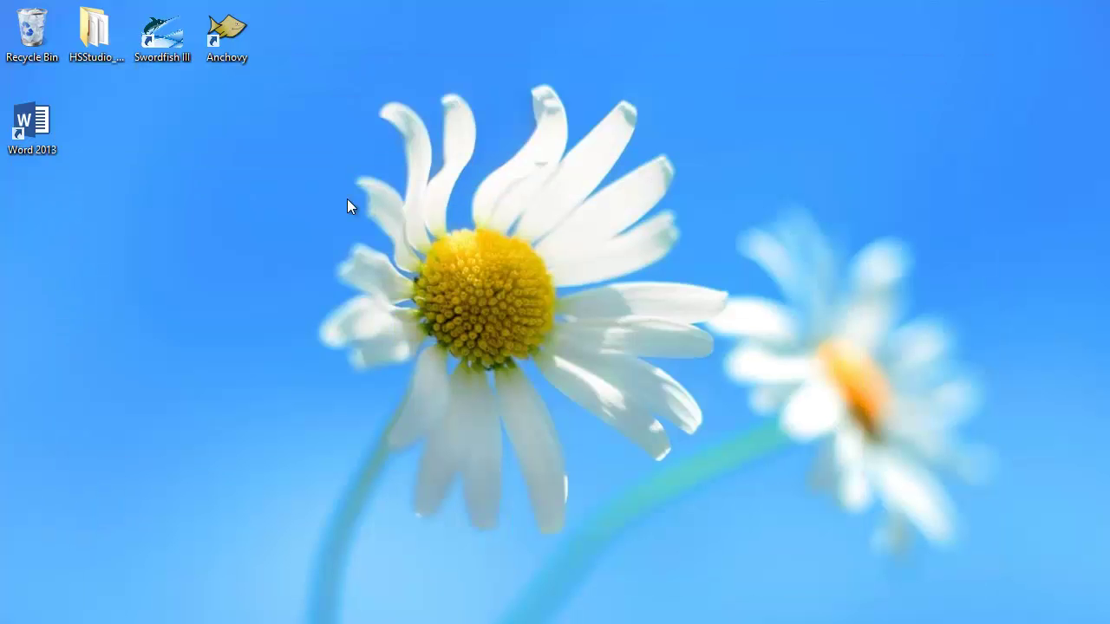
double_click(26, 149)
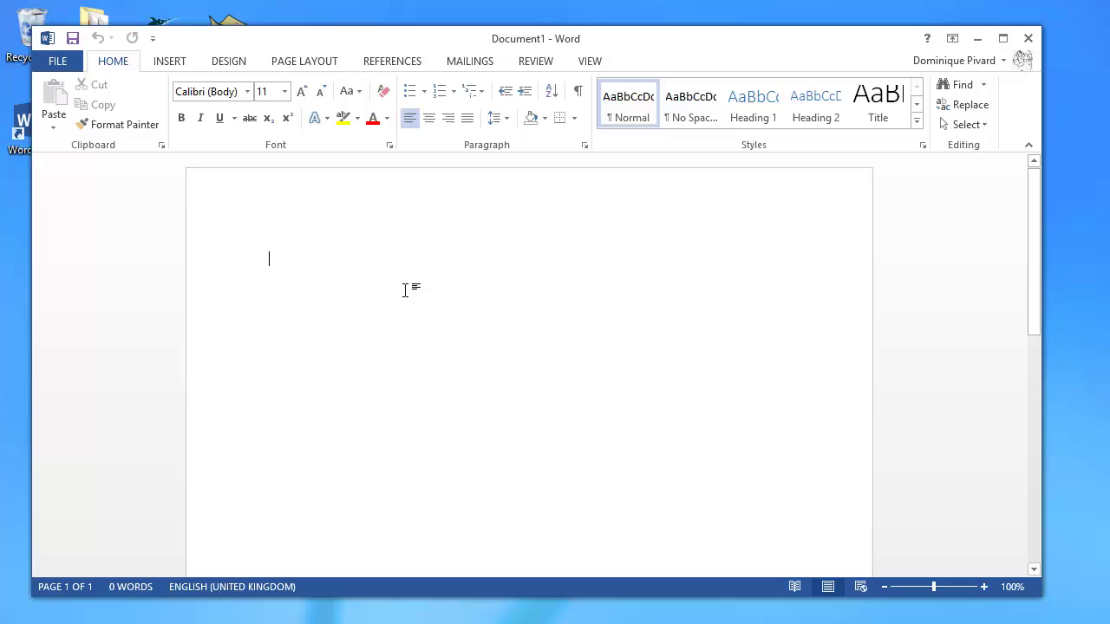
left_click(57, 65)
left_click(77, 419)
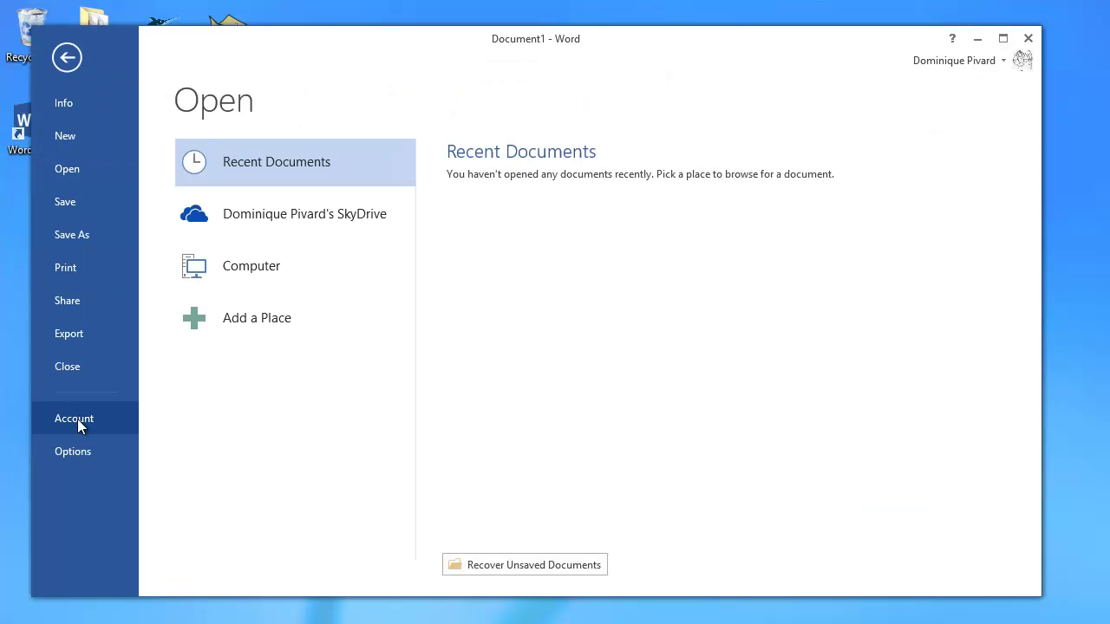
left_click(590, 444)
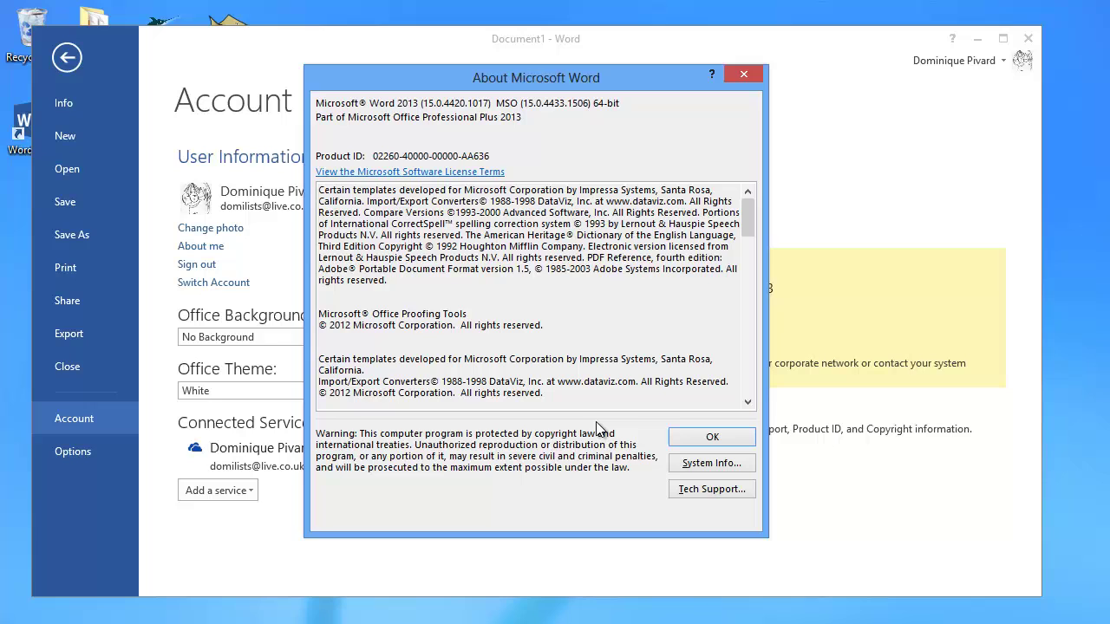
left_click(710, 437)
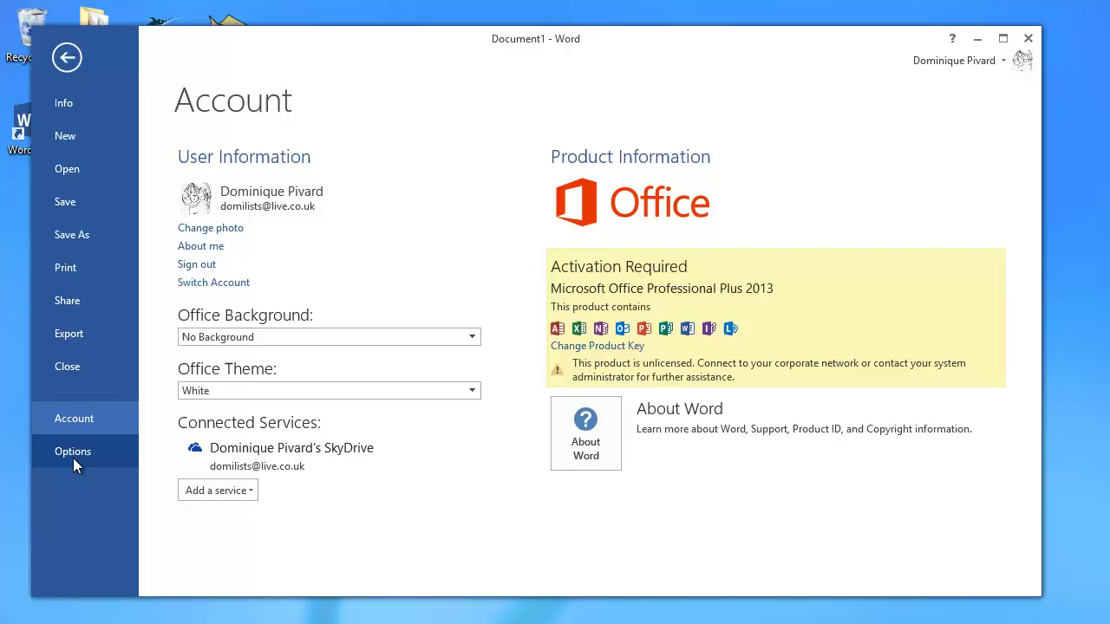
- In Trust Center Macro Settings, allow only digitally signed macros and trust VBA project access, then close Word
key("Escape")
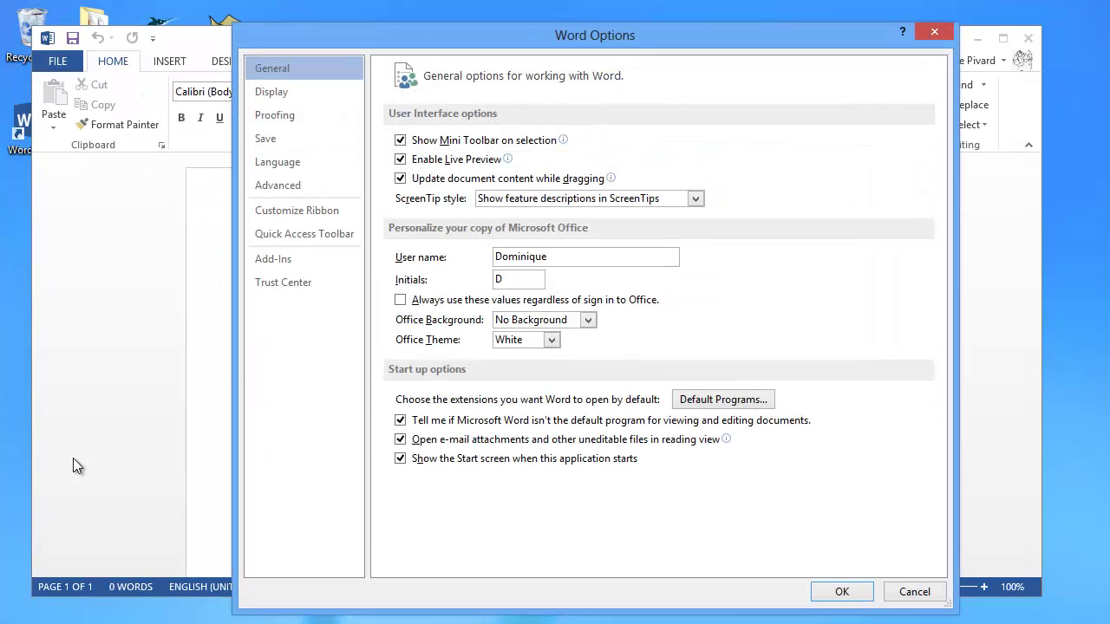
left_click(287, 282)
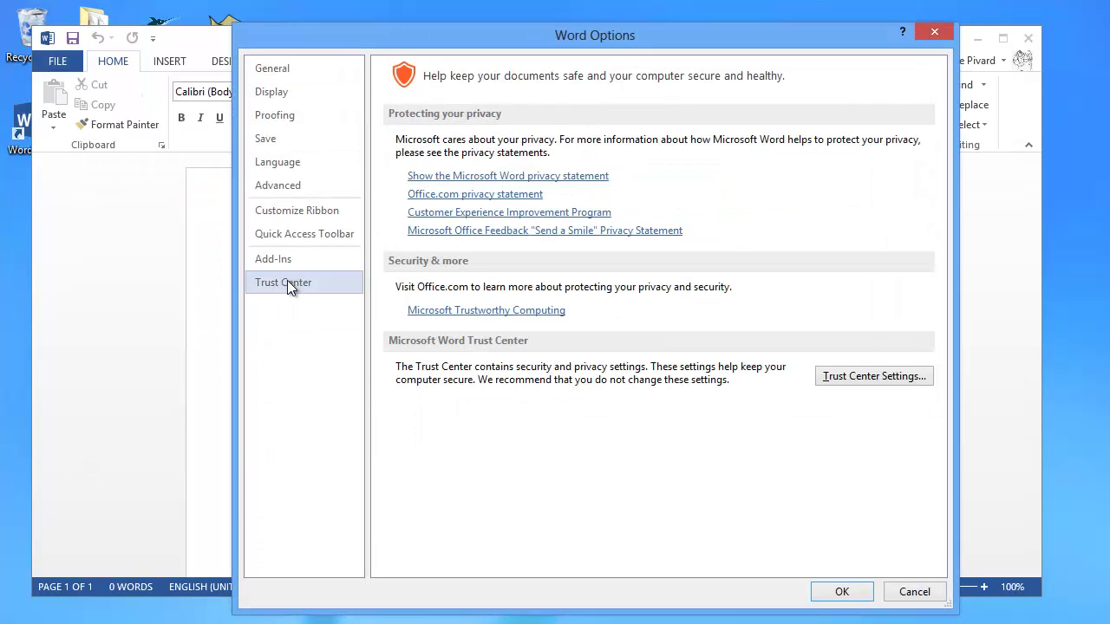
left_click(872, 379)
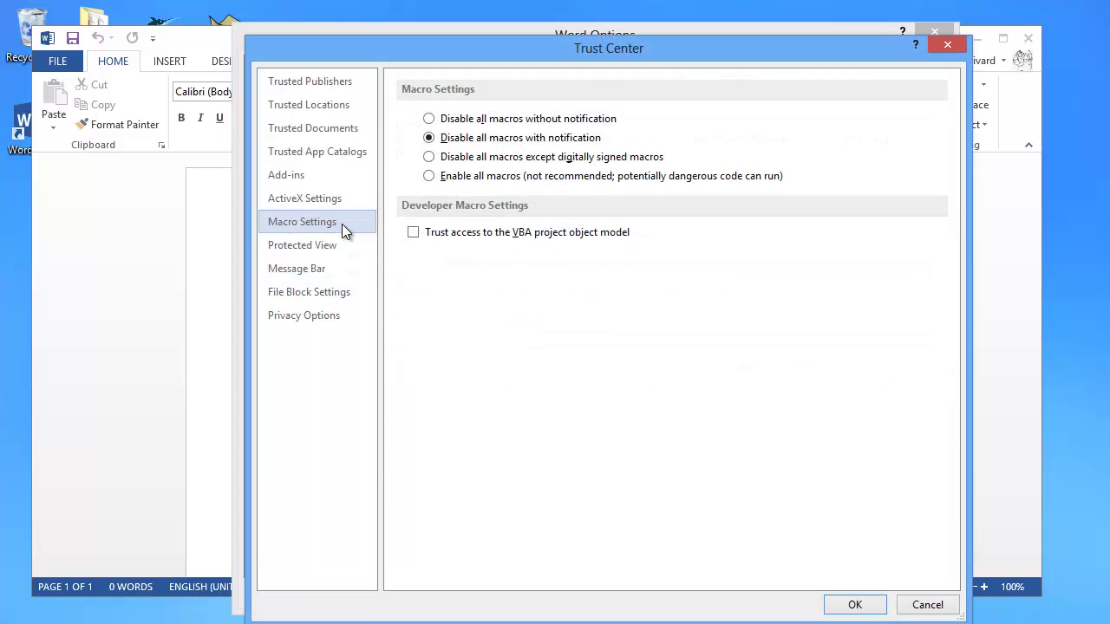
left_click(429, 158)
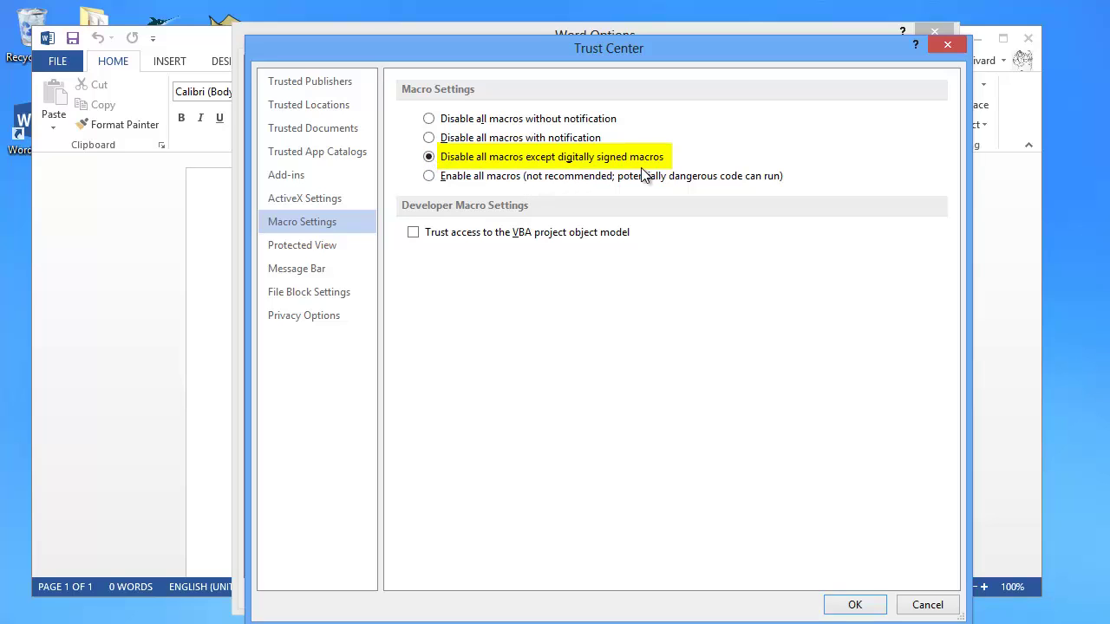
left_click(413, 232)
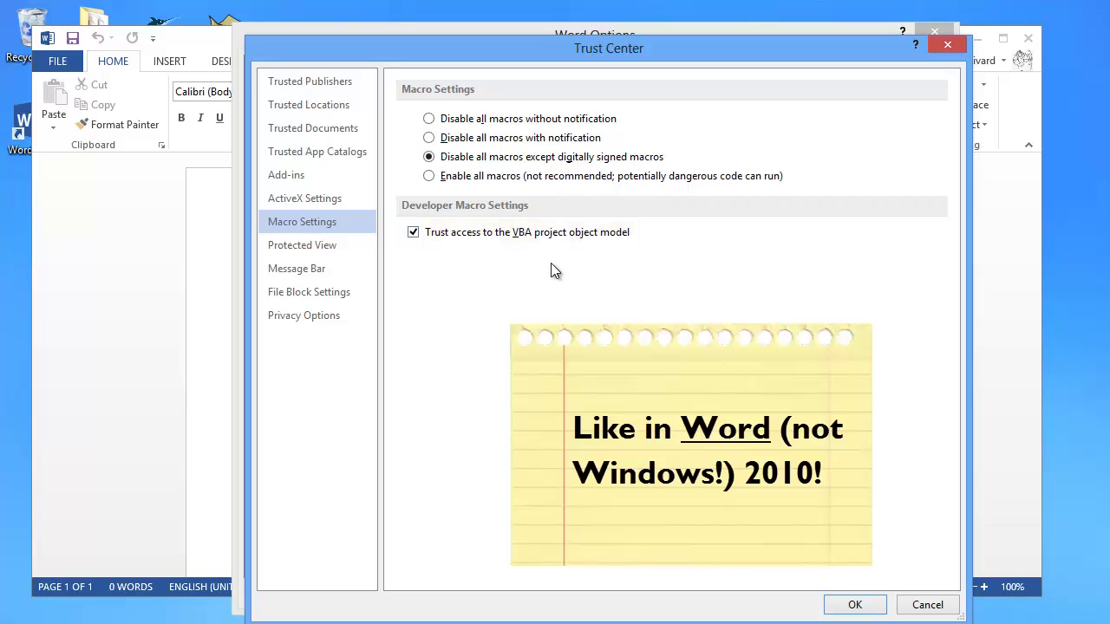
left_click(862, 603)
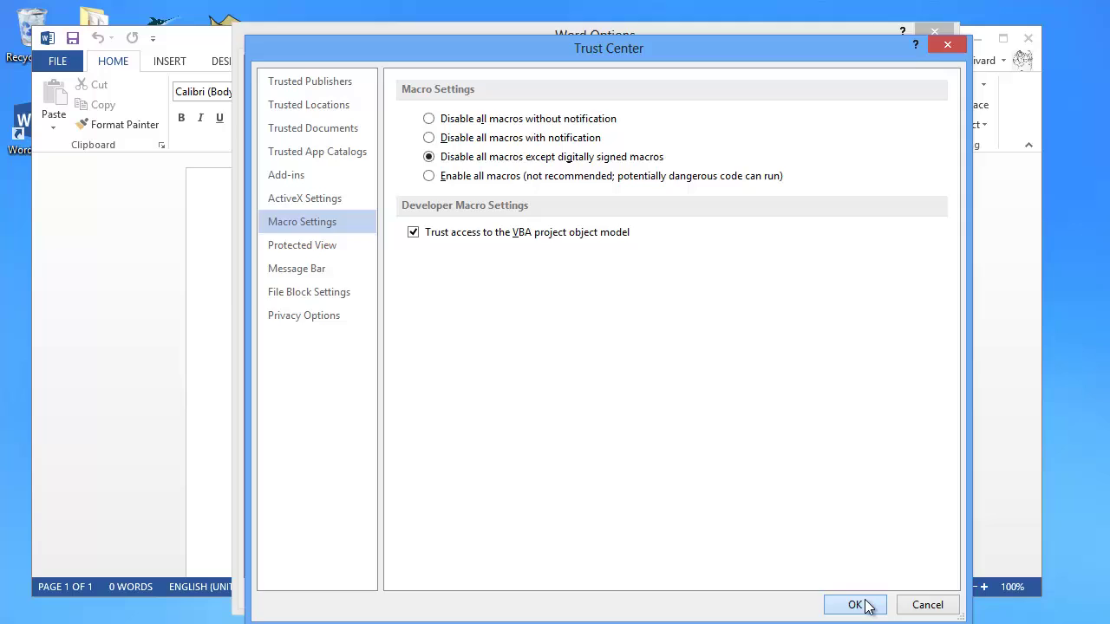
left_click(856, 592)
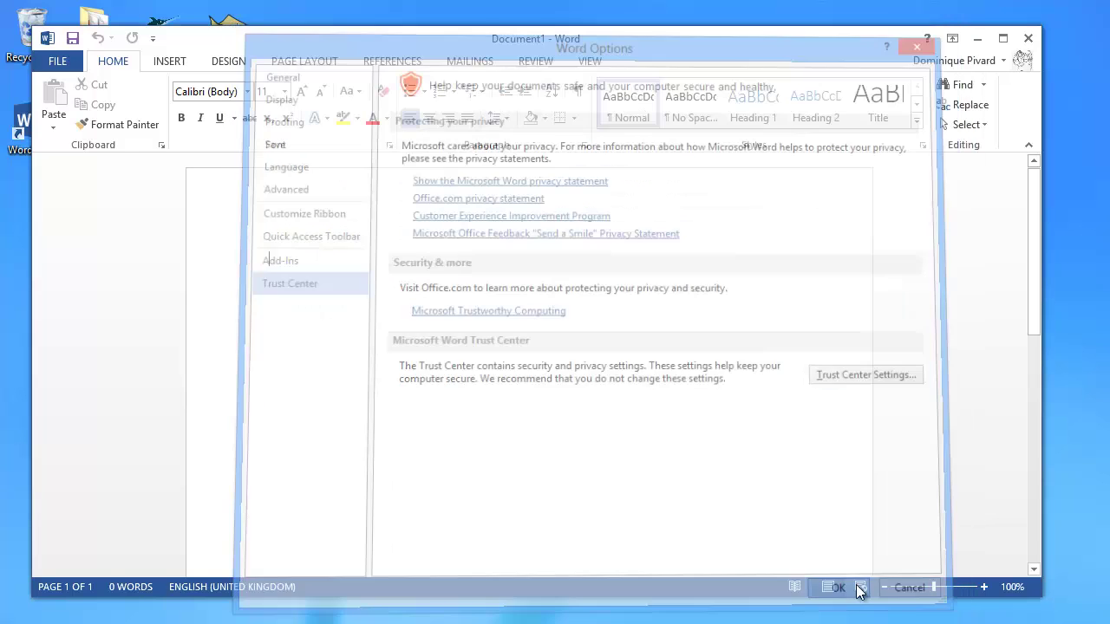
left_click(1025, 39)
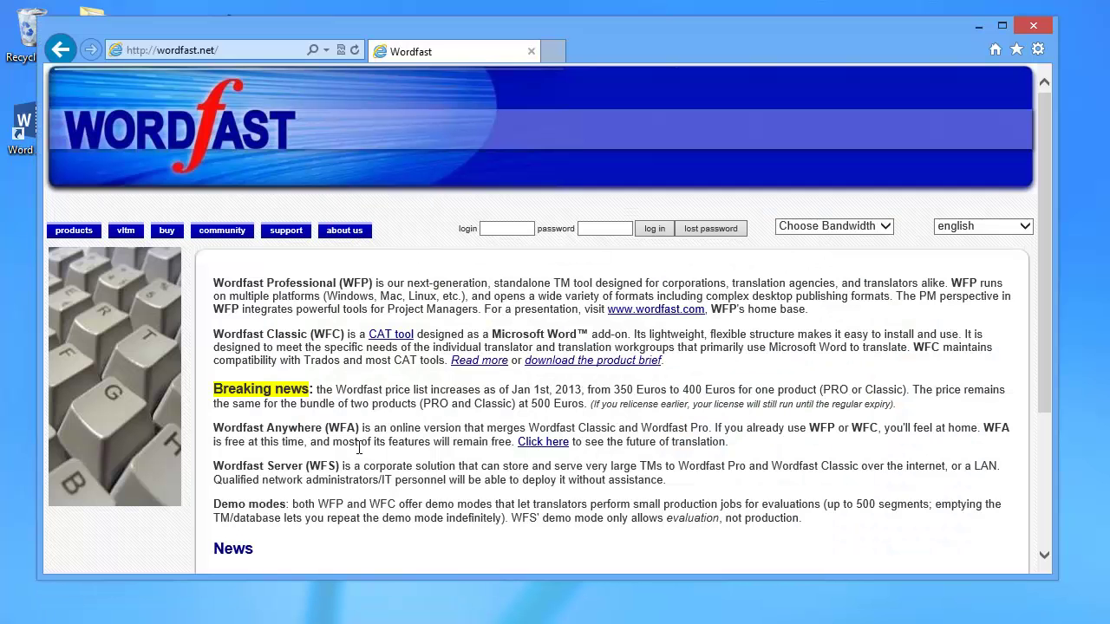
- Log in to wordfast.net with the saved credentials
left_click(503, 228)
type("dp")
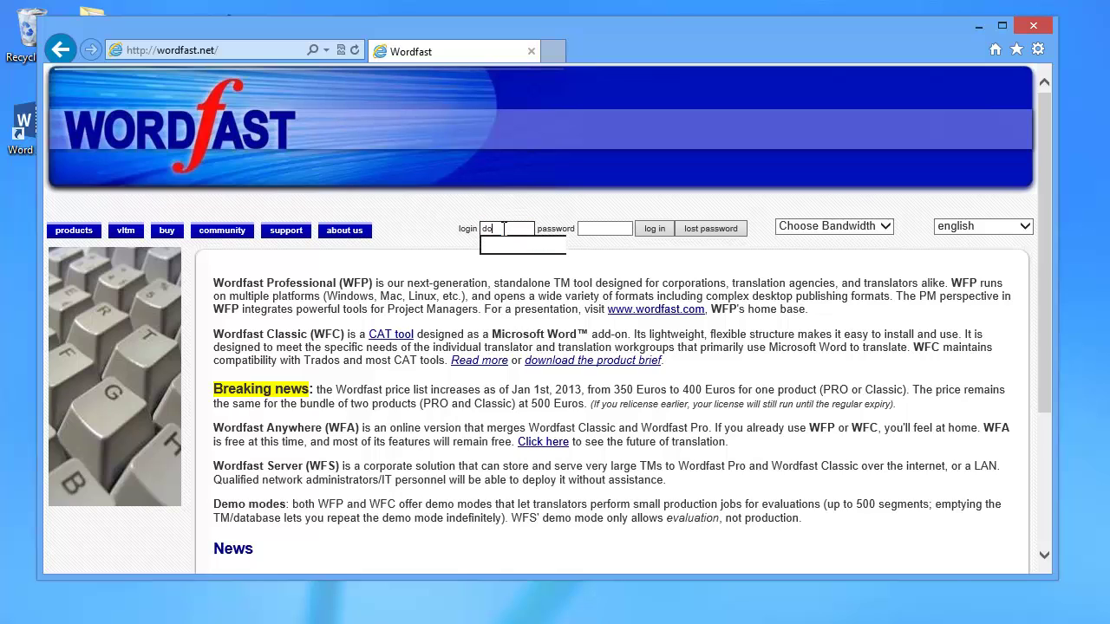
left_click(655, 229)
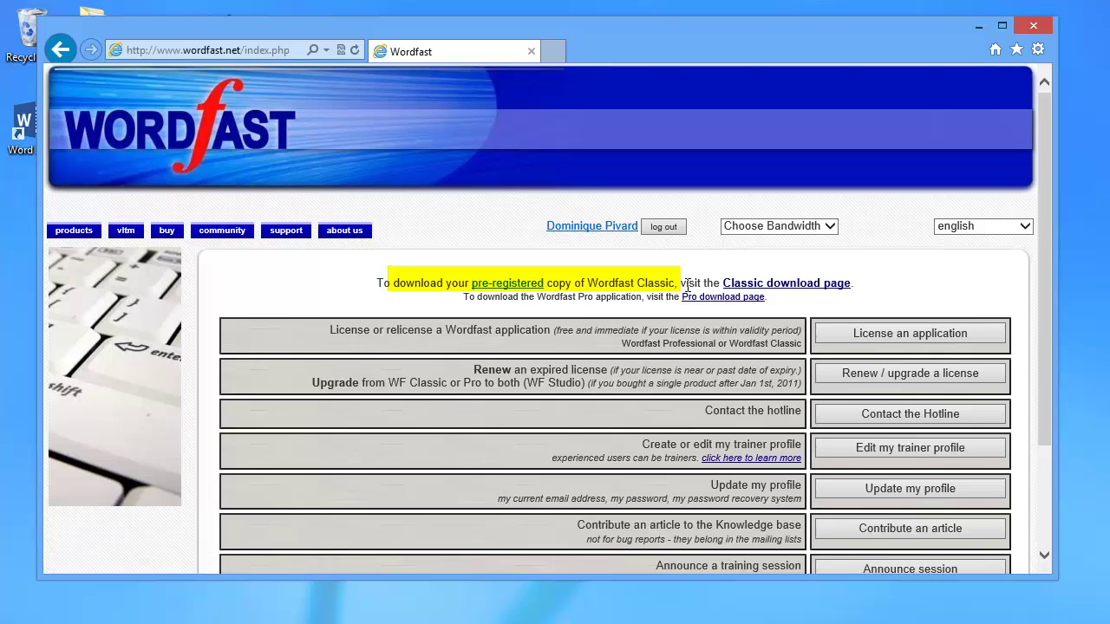
- Download Wordfast Classic 6.03t from the Classic download page, saving Wf603t-6336dd.zip
left_click(763, 284)
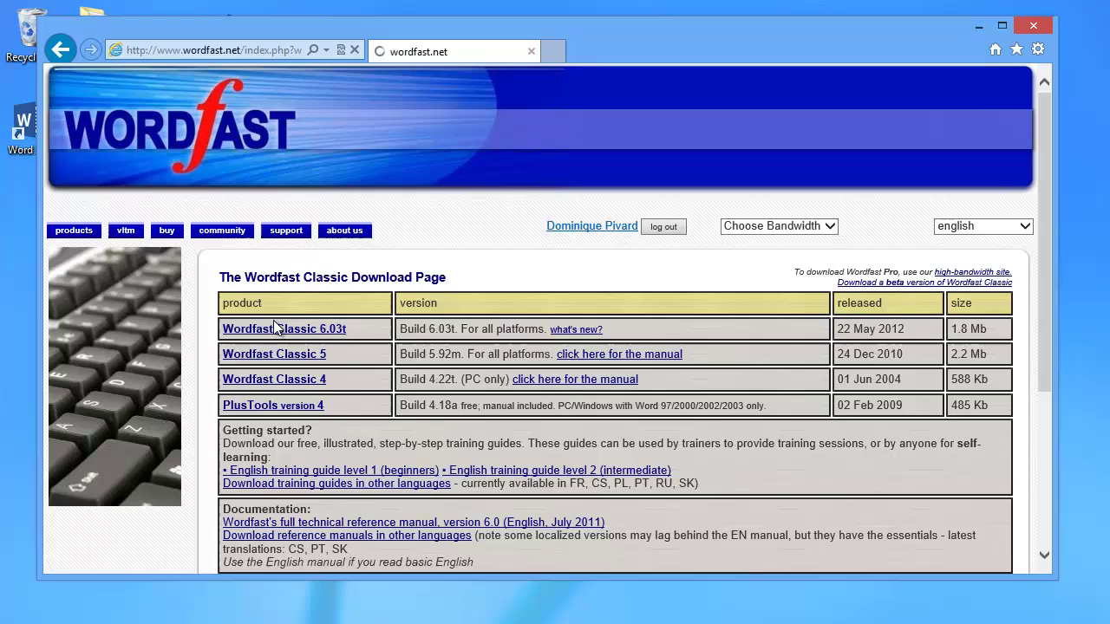
left_click(278, 329)
left_click(497, 384)
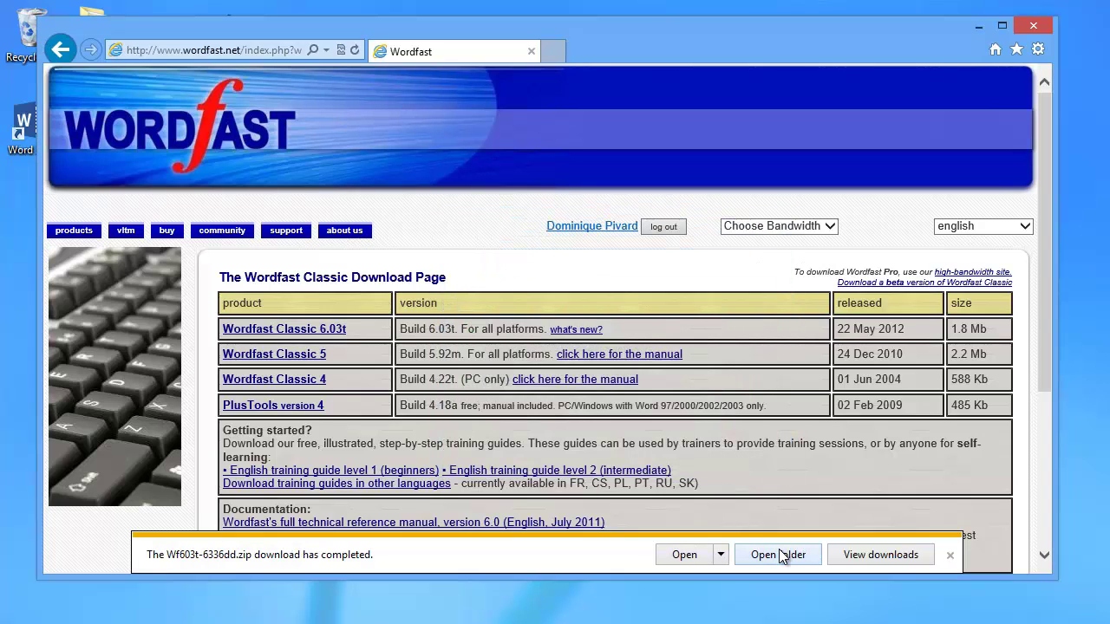
- Extract Wf603t-6336dd.zip into Downloads with 7-Zip Extract Here and open wordfast.dot in Word
left_click(781, 556)
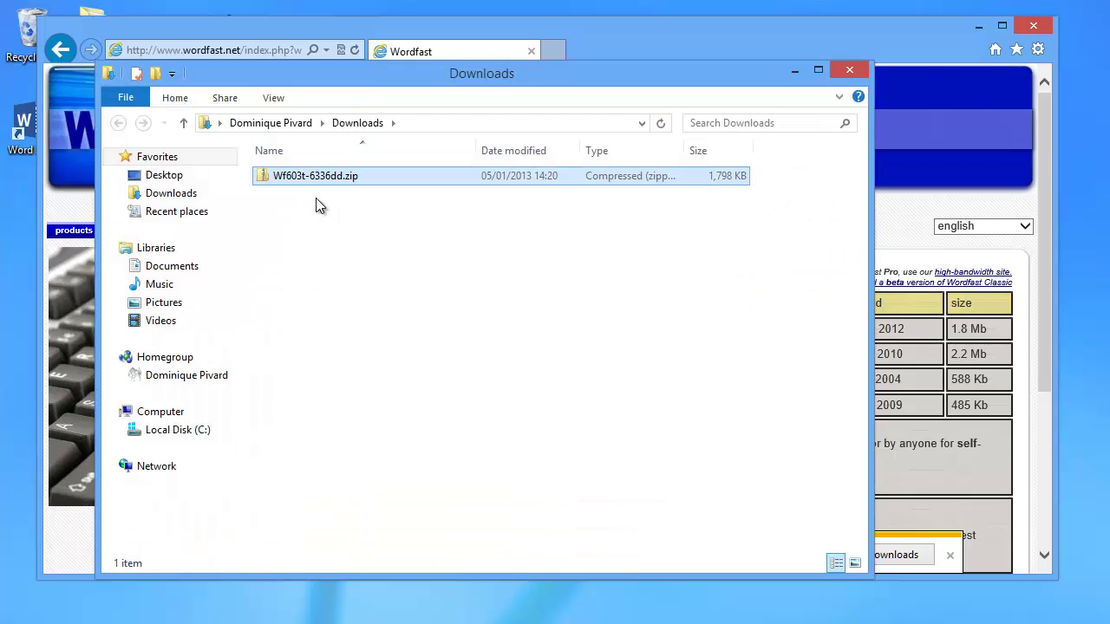
right_click(304, 179)
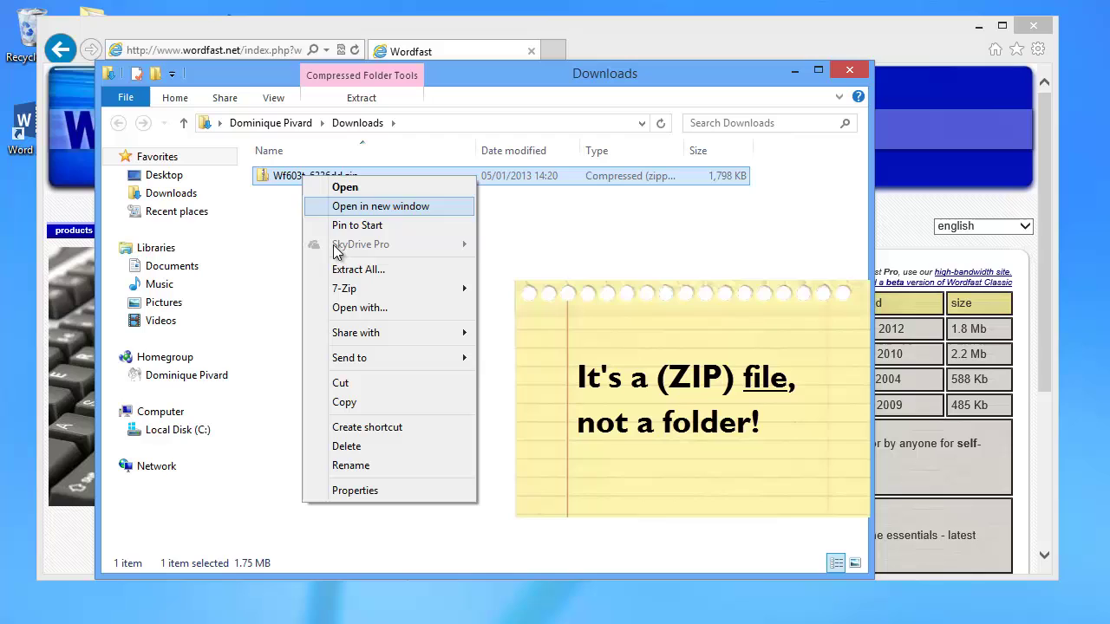
mouse_move(390, 288)
left_click(520, 326)
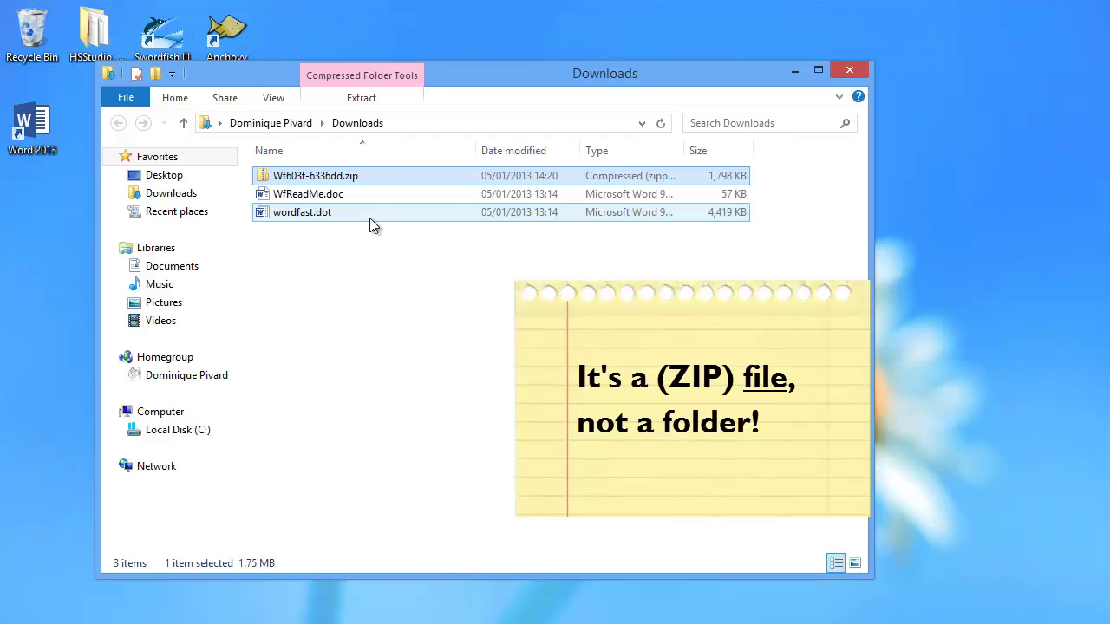
mouse_move(291, 215)
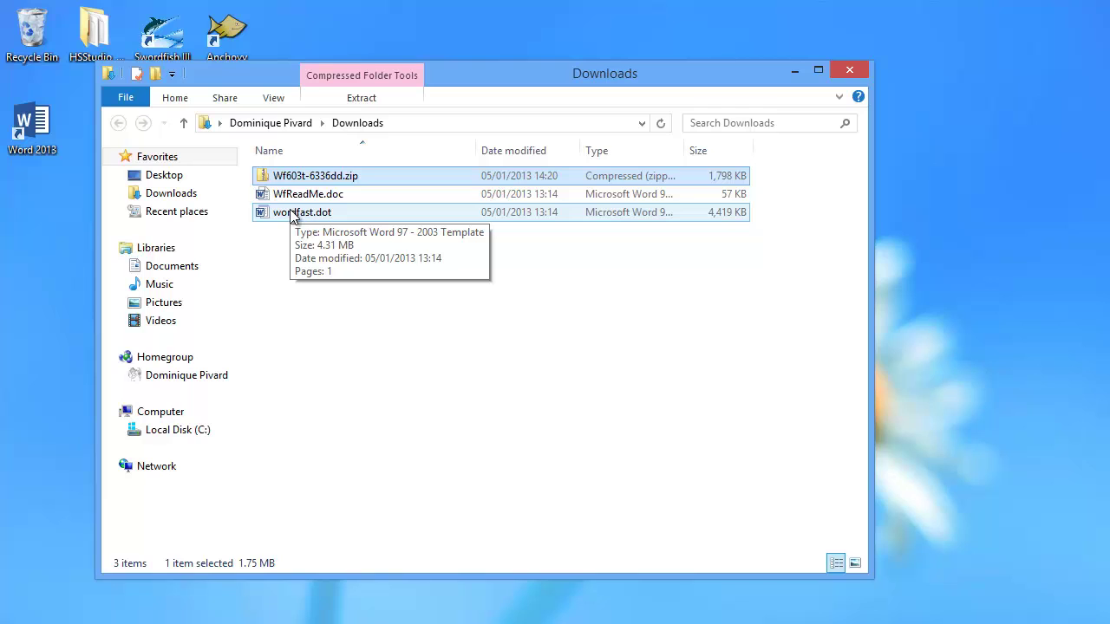
double_click(292, 215)
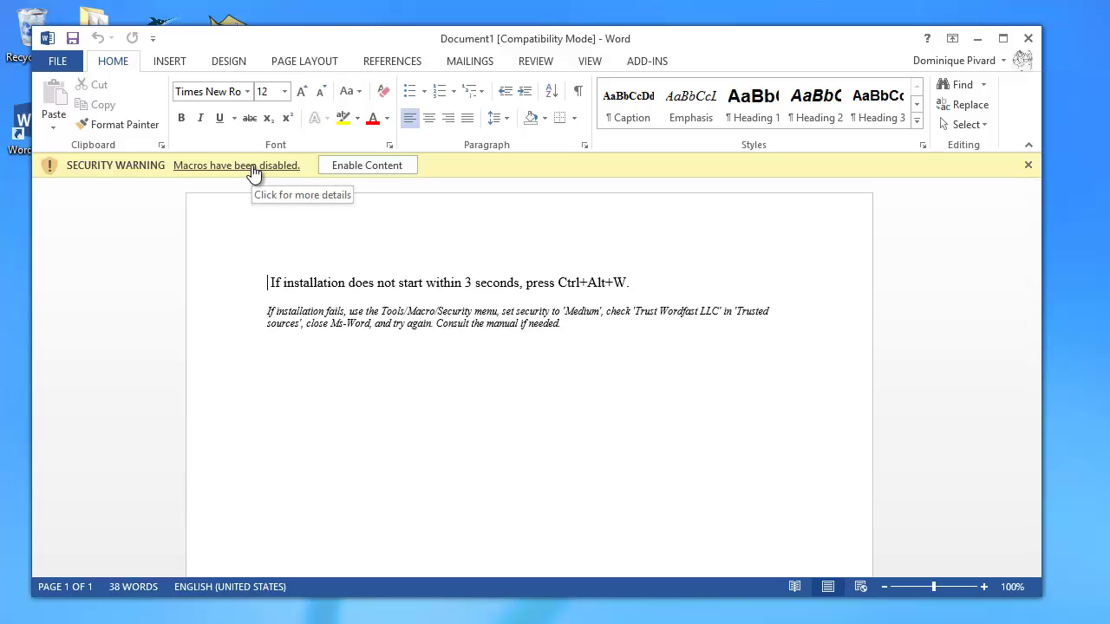
- Enable the macros by trusting all documents from the Wordfast publisher, then acknowledge the installation message
left_click(252, 167)
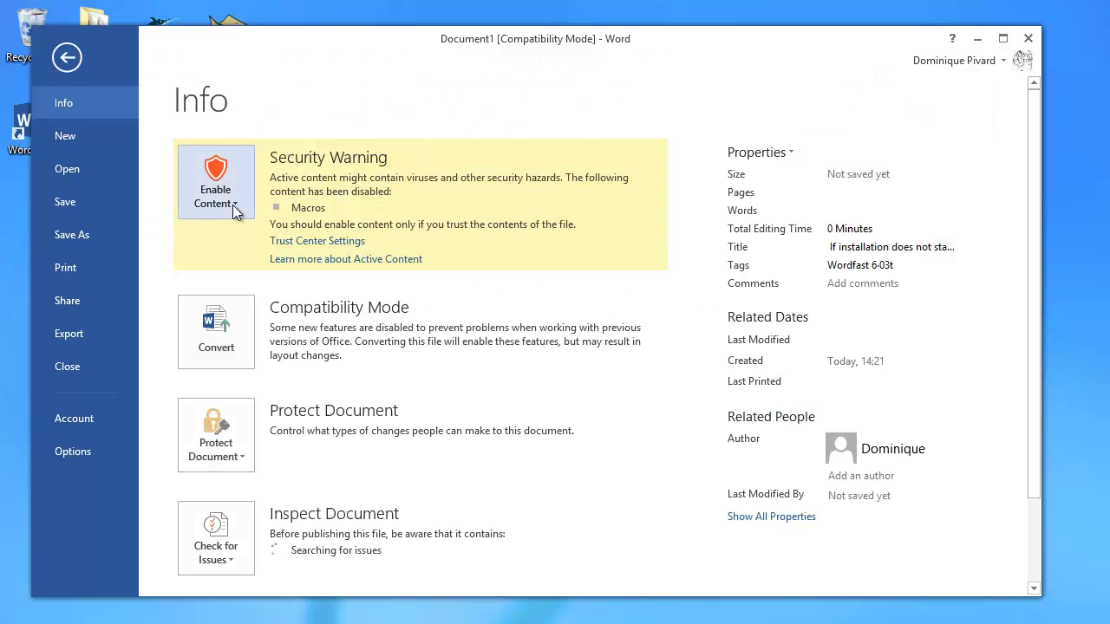
left_click(232, 205)
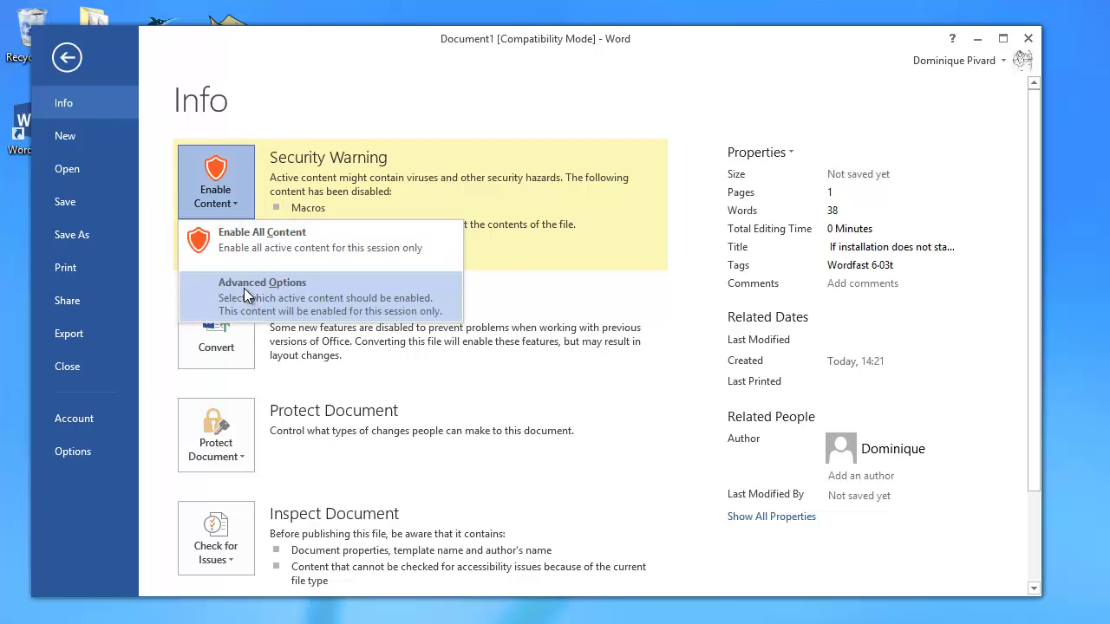
left_click(244, 288)
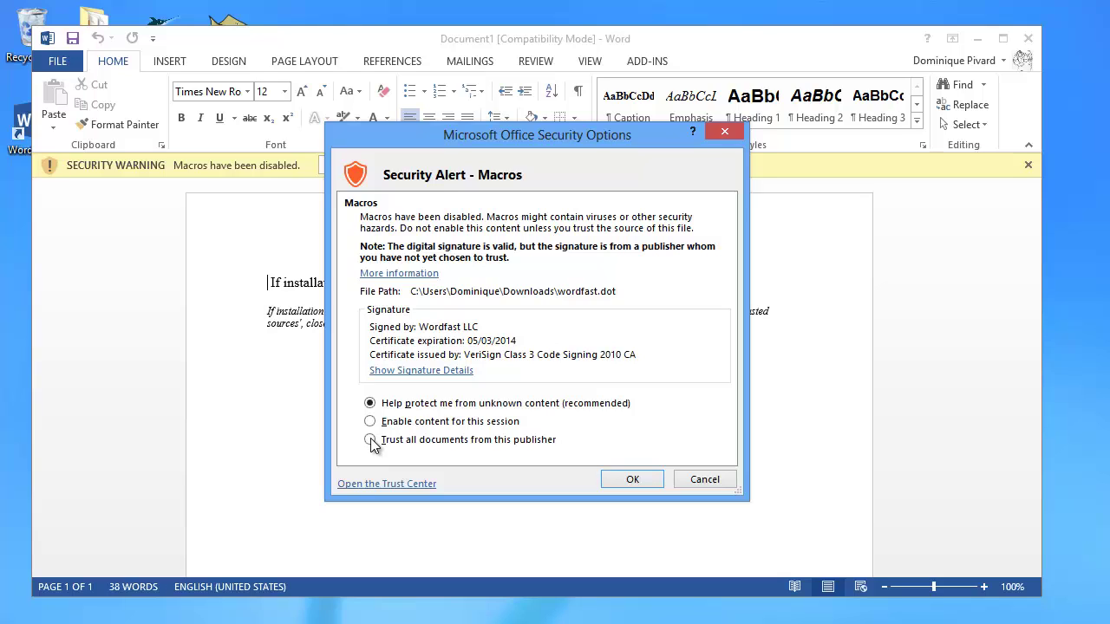
left_click(370, 441)
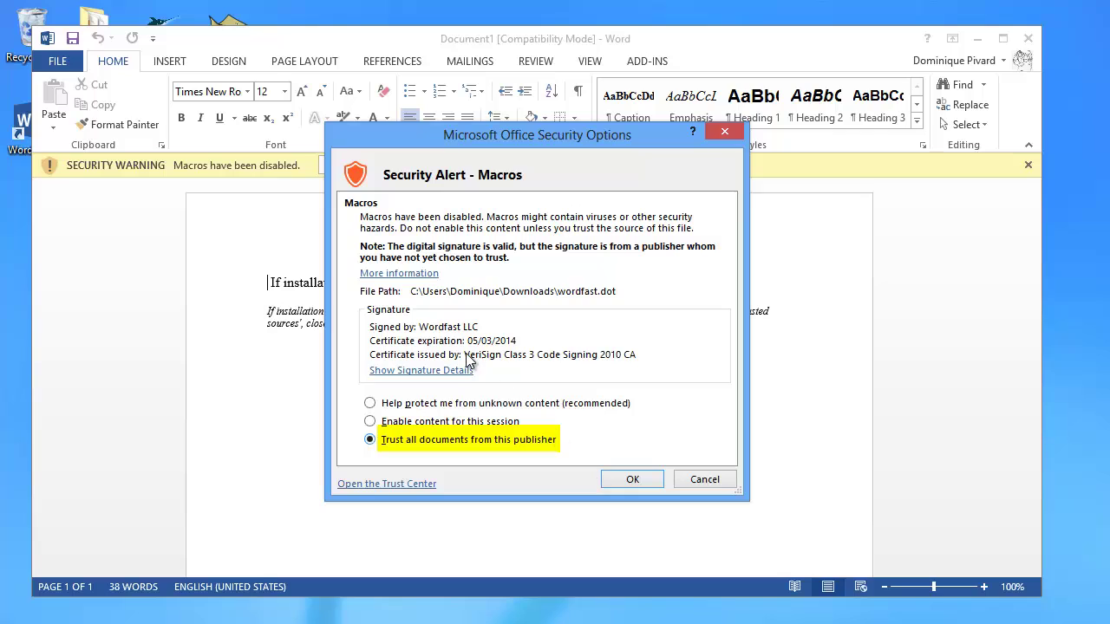
left_click(626, 479)
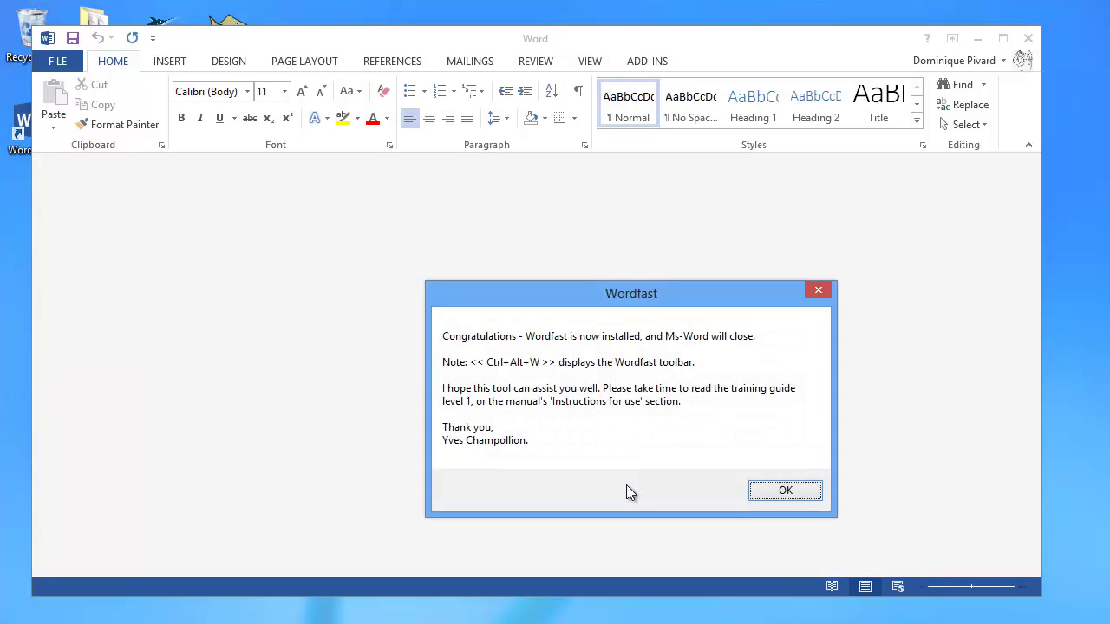
left_click(777, 491)
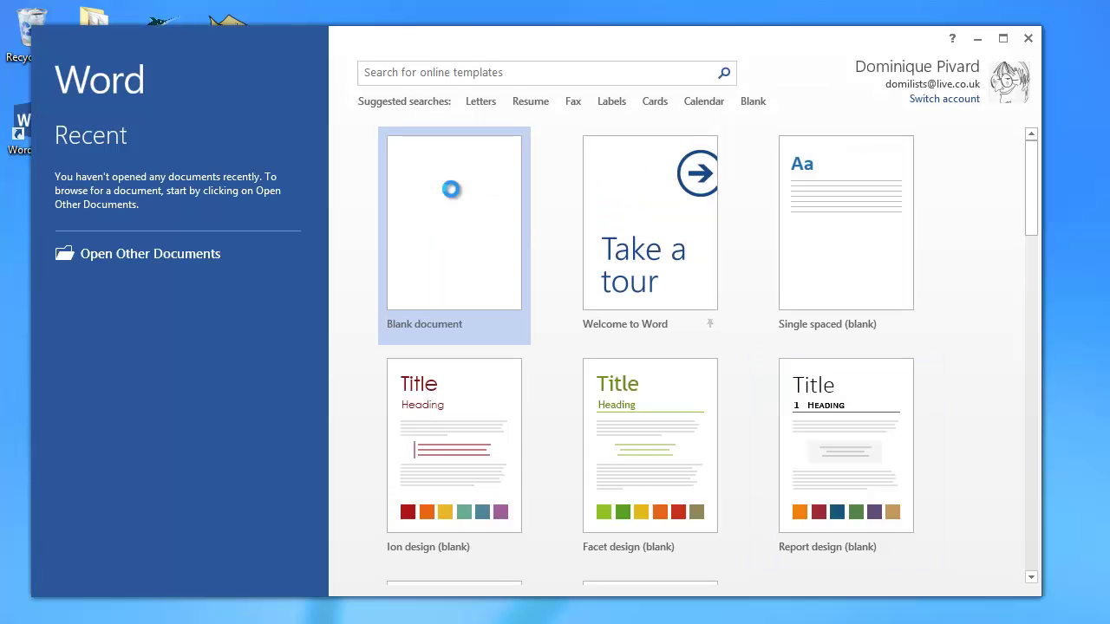
- Open a blank document and view the Wordfast commands under the ADD-INS tab
left_click(516, 333)
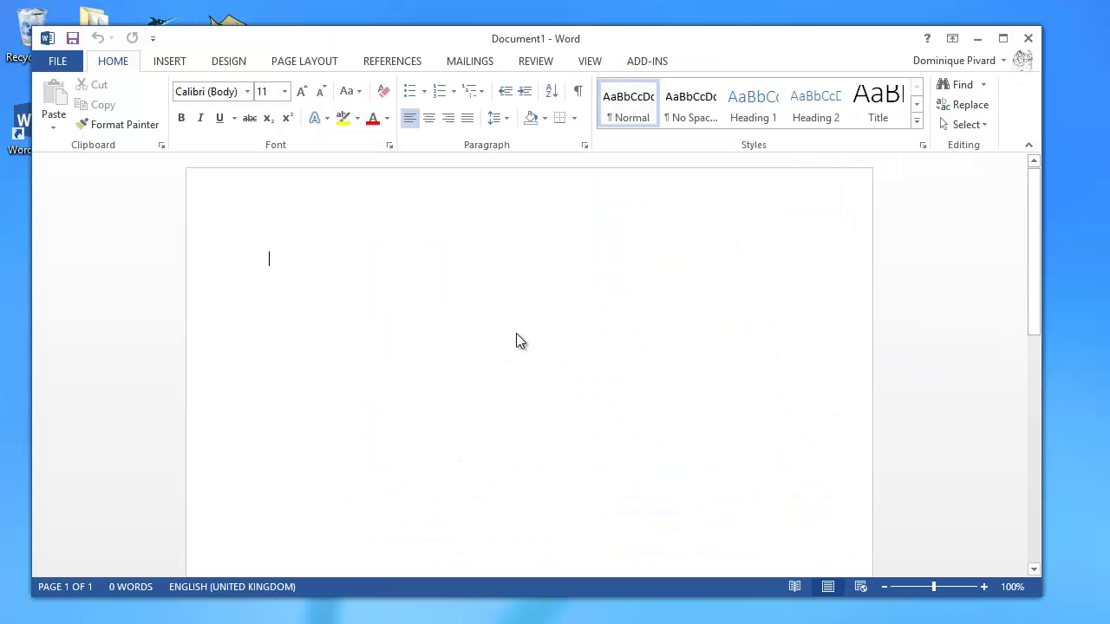
left_click(643, 61)
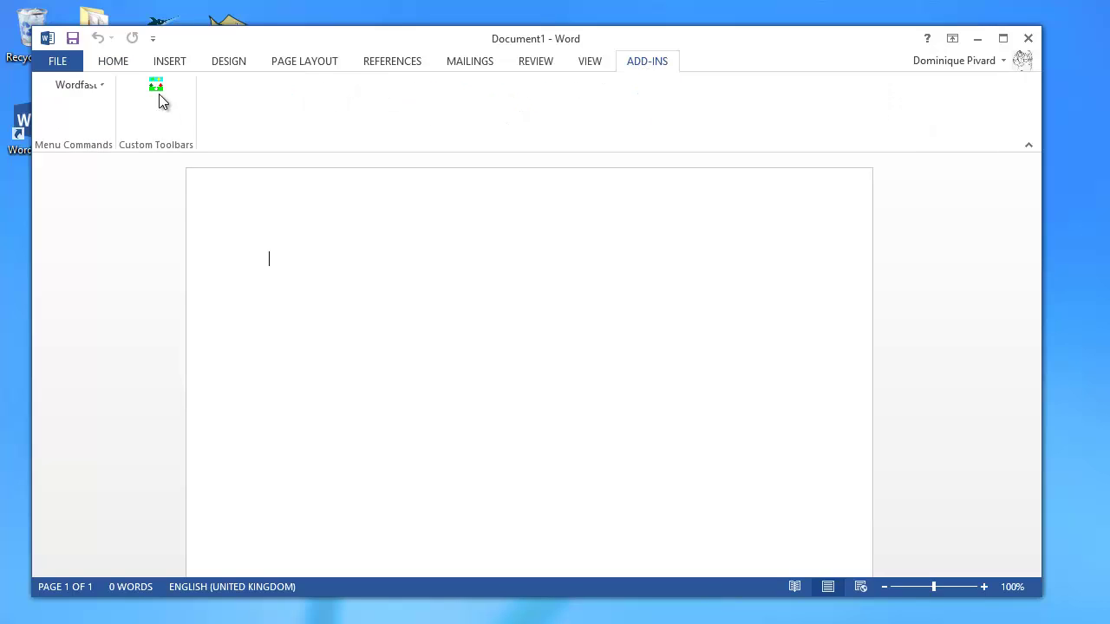
left_click(99, 84)
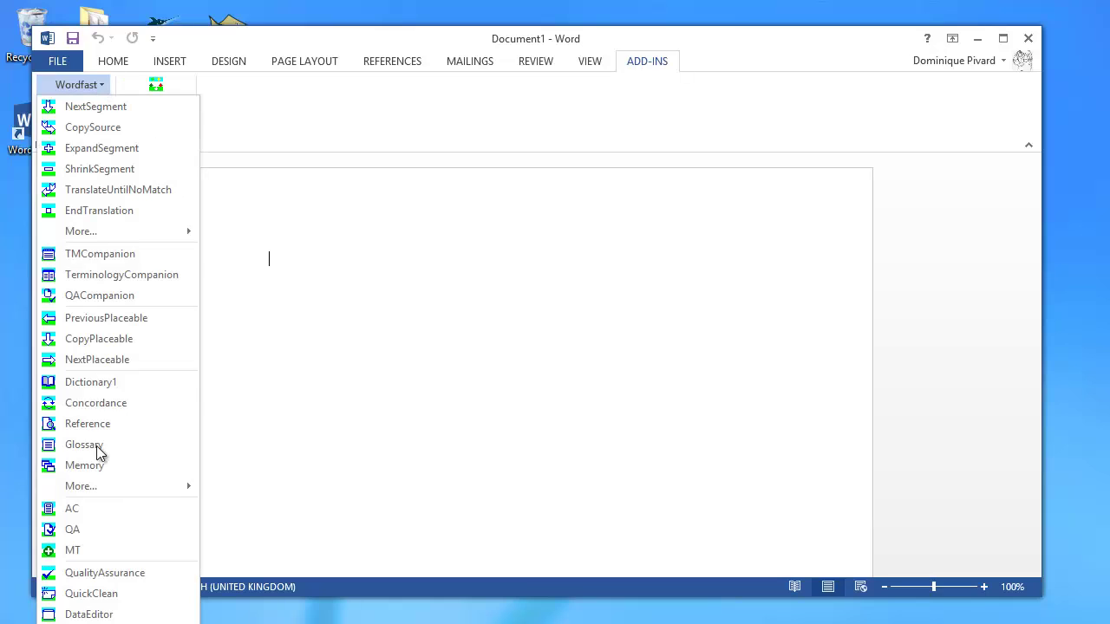
left_click(282, 193)
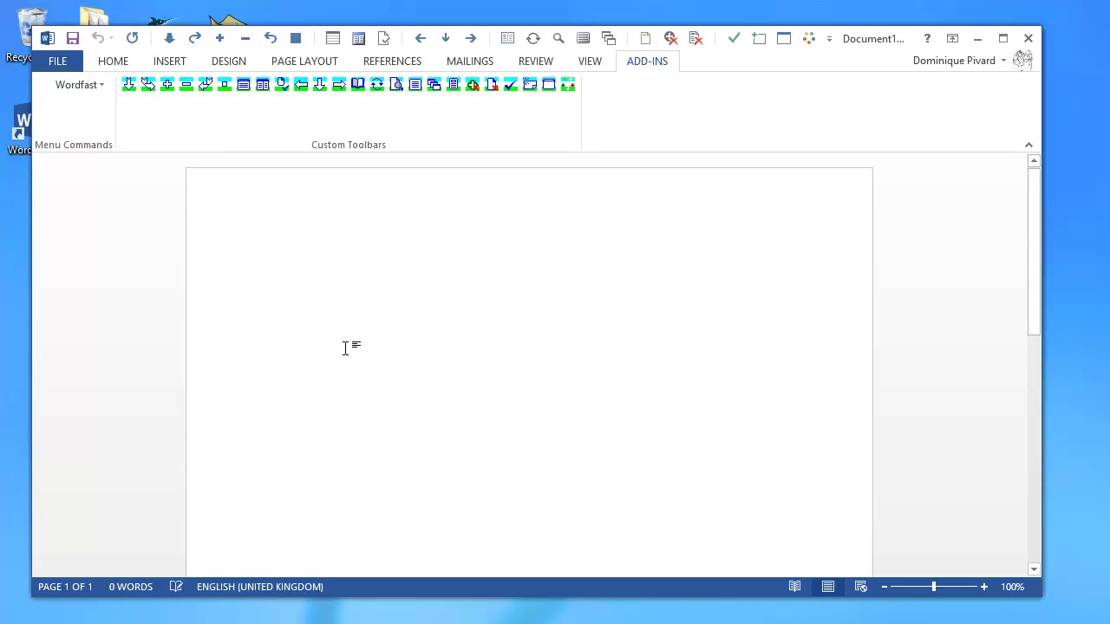
left_click(567, 87)
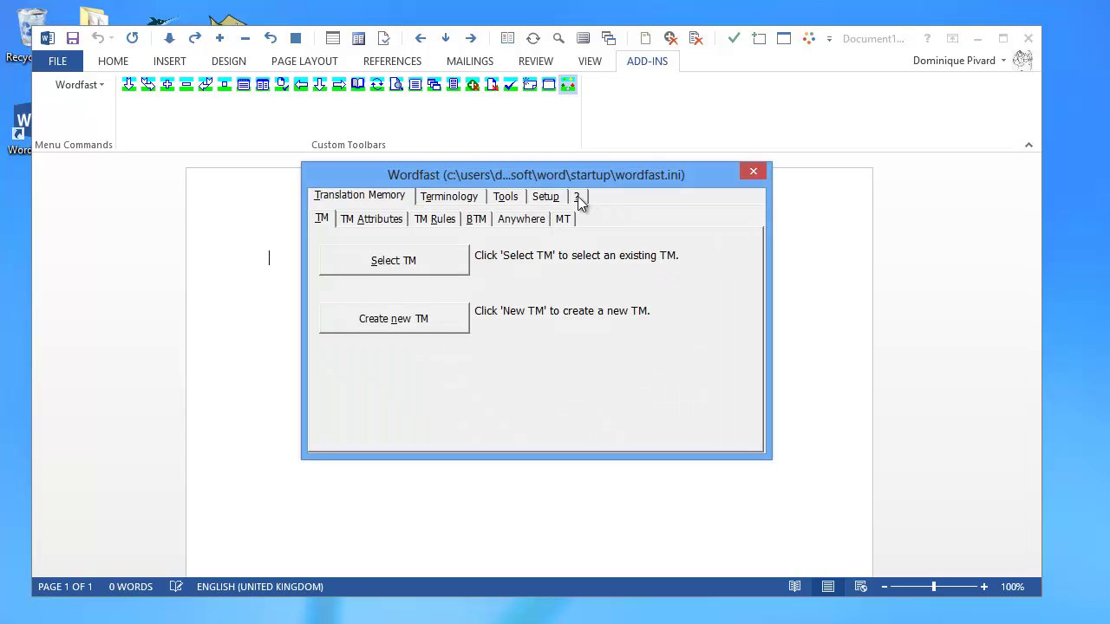
left_click(577, 197)
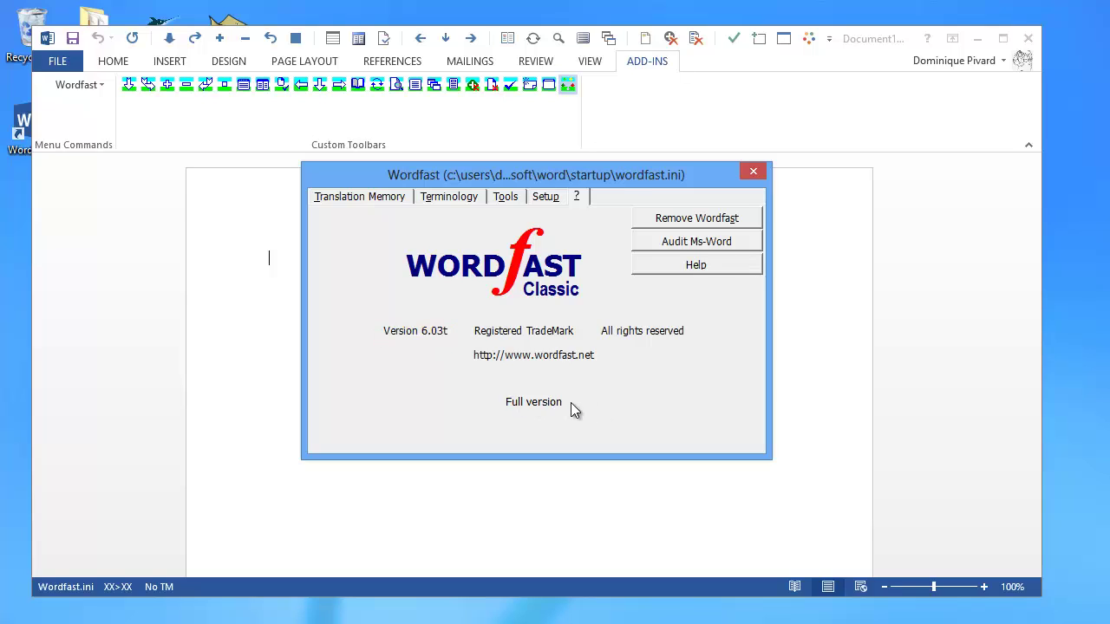
left_click(753, 173)
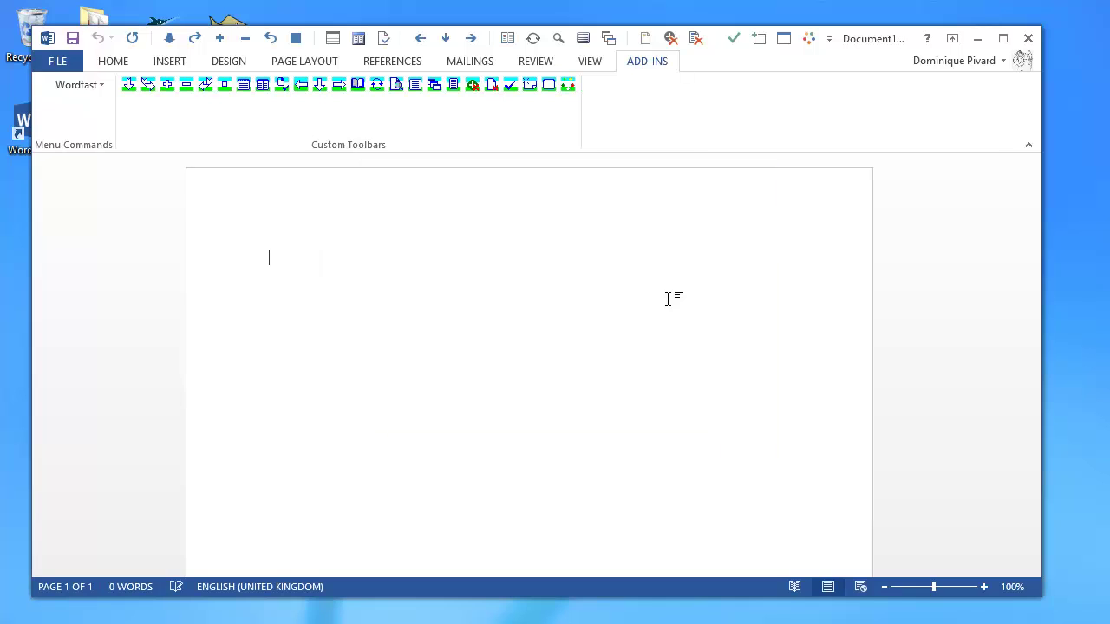